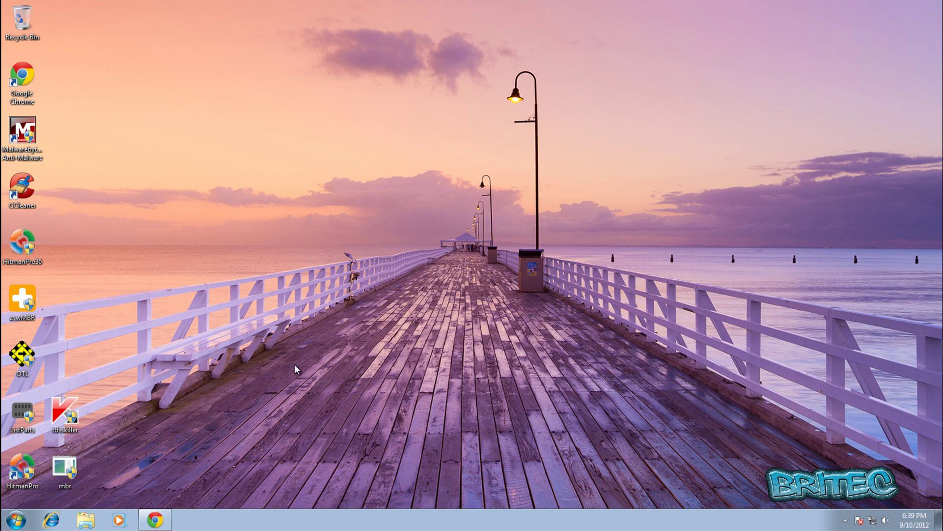
# Revisit the Rescue Disk 10 article, then open Format for PENDRIVE (E:) with FAT32 and Quick Format.
pyautogui.click(155, 519)
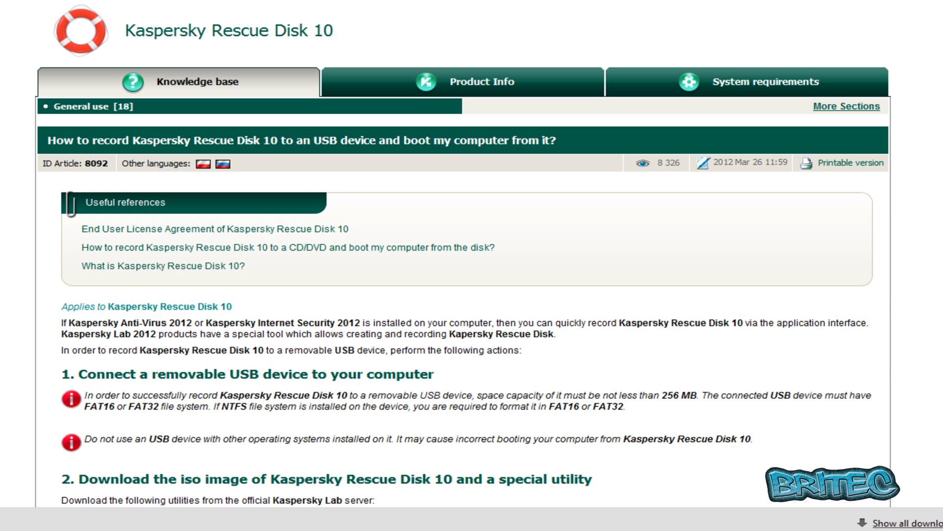
pyautogui.scroll(-3, 471, 265)
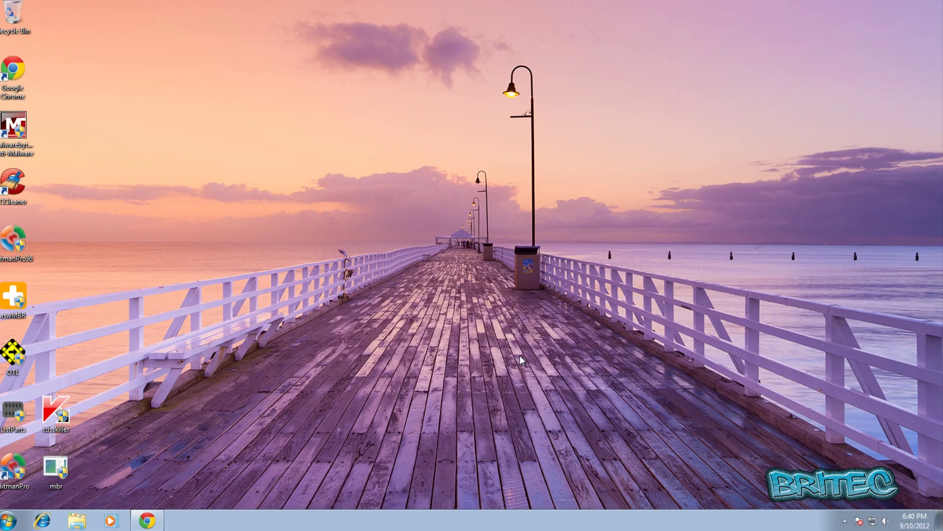
pyautogui.press('super')
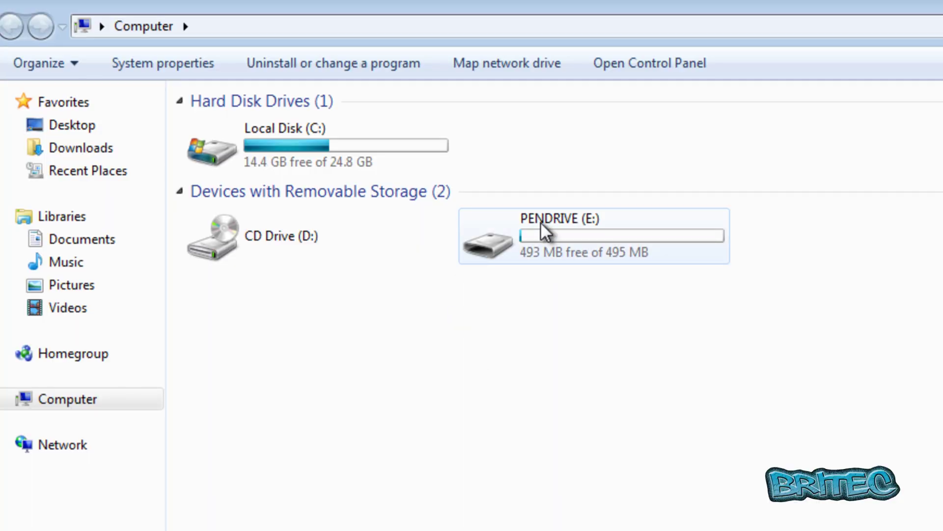
pyautogui.click(564, 234)
pyautogui.rightClick(564, 235)
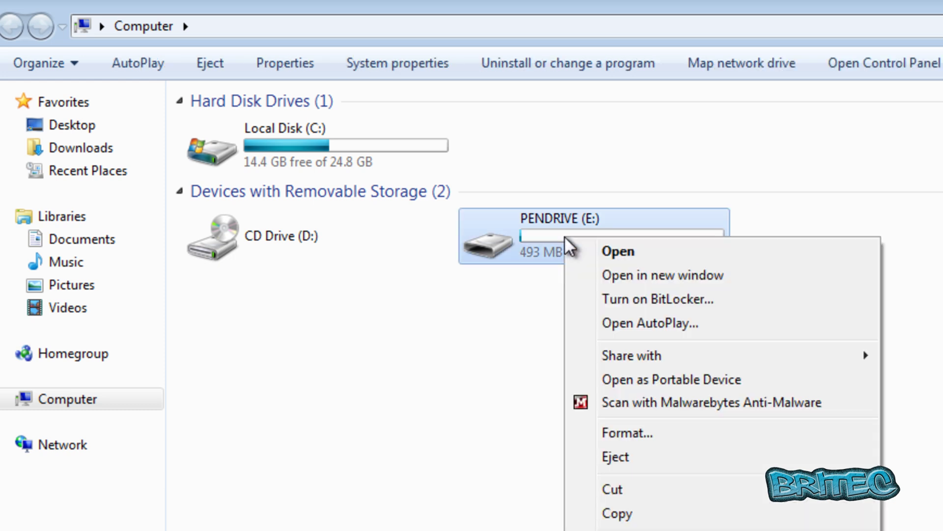
pyautogui.click(625, 433)
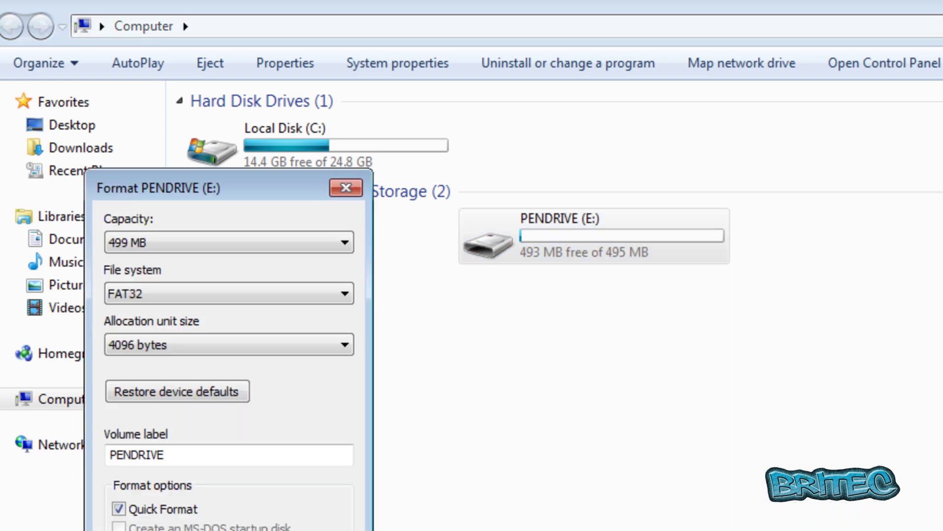
pyautogui.moveTo(264, 193); pyautogui.dragTo(638, 129)
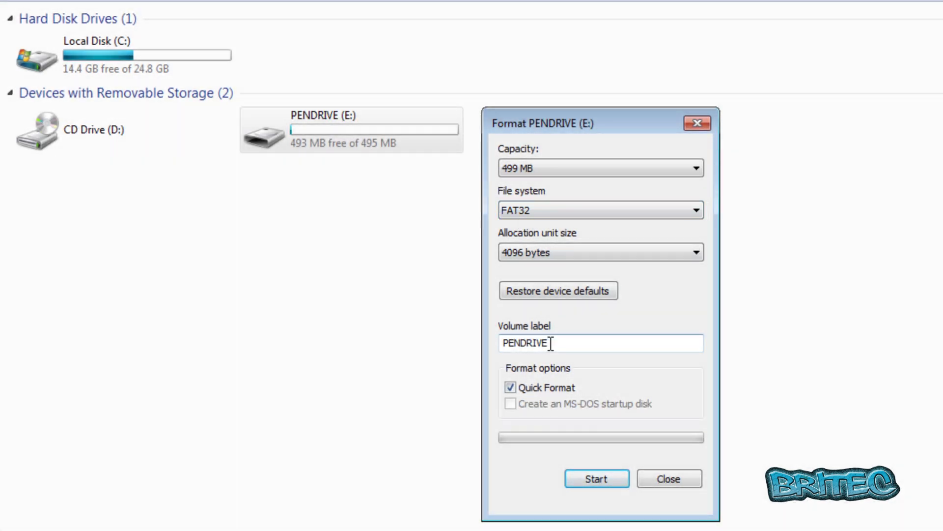
pyautogui.click(553, 342)
# Quick-format PENDRIVE (E:) as FAT32, accept the data-erase warning, and close once complete.
pyautogui.click(593, 478)
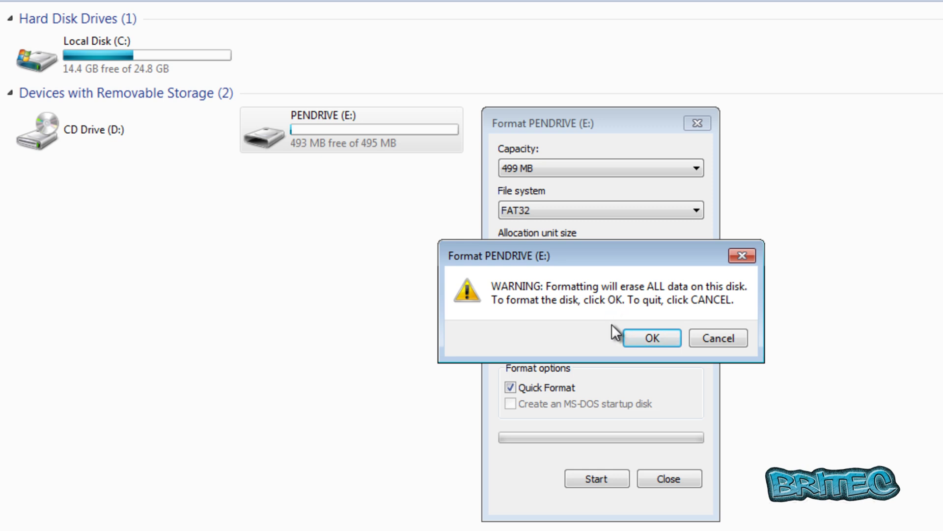
pyautogui.click(648, 337)
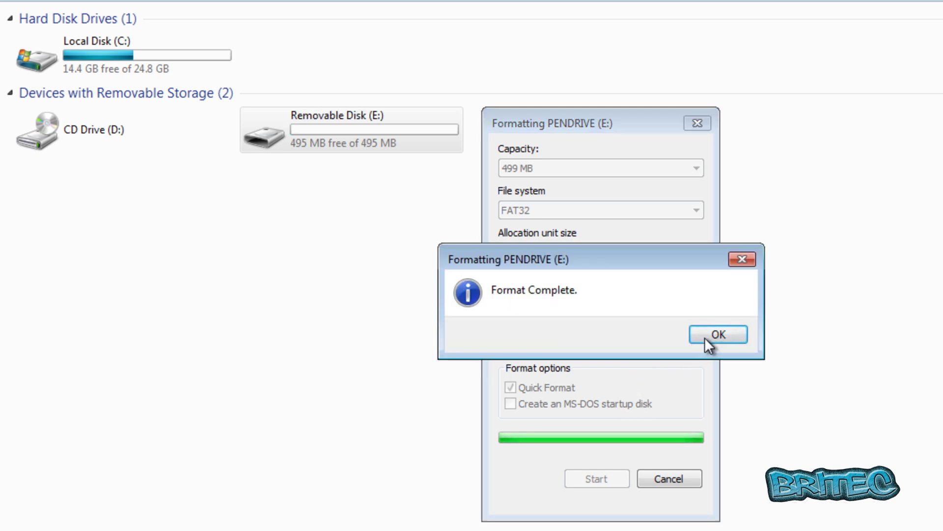
pyautogui.click(717, 334)
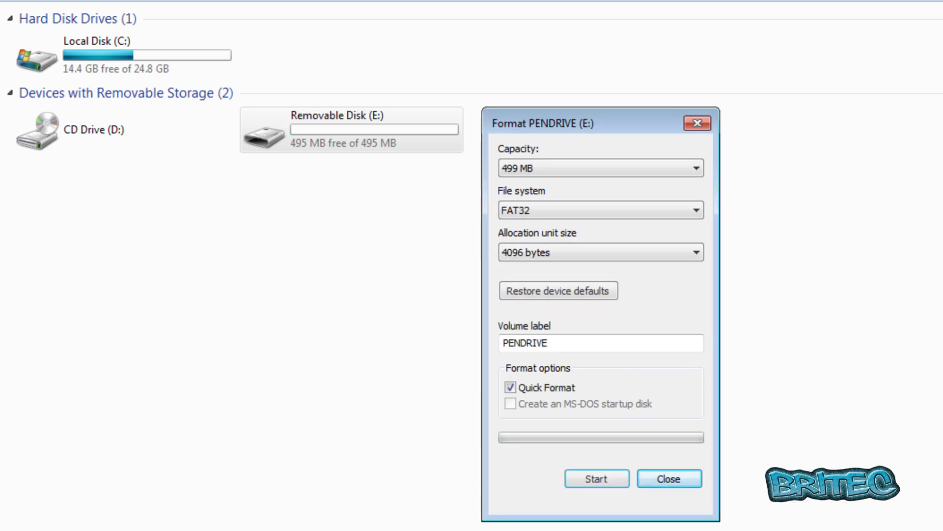
pyautogui.click(674, 480)
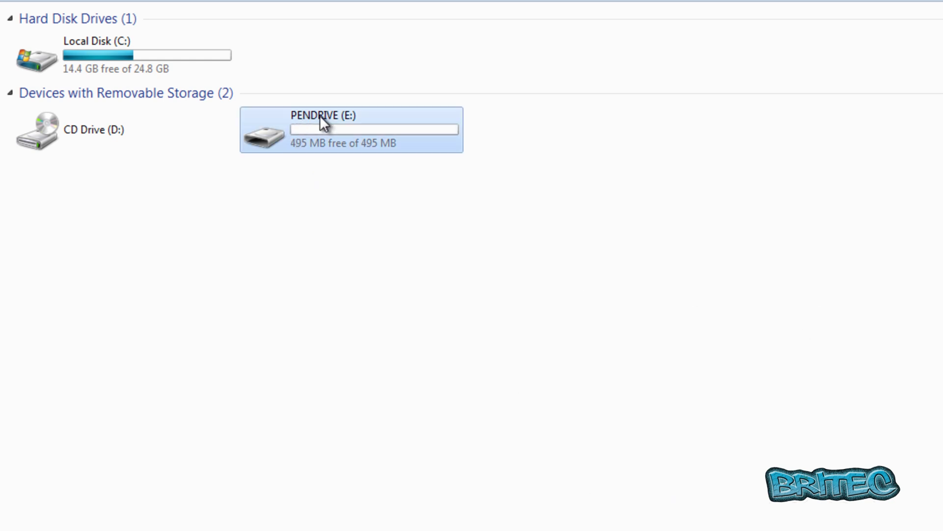
# Arrange the kav_rescue_10 image and rescue2usb icons side by side in the desktop centre.
pyautogui.moveTo(307, 116)
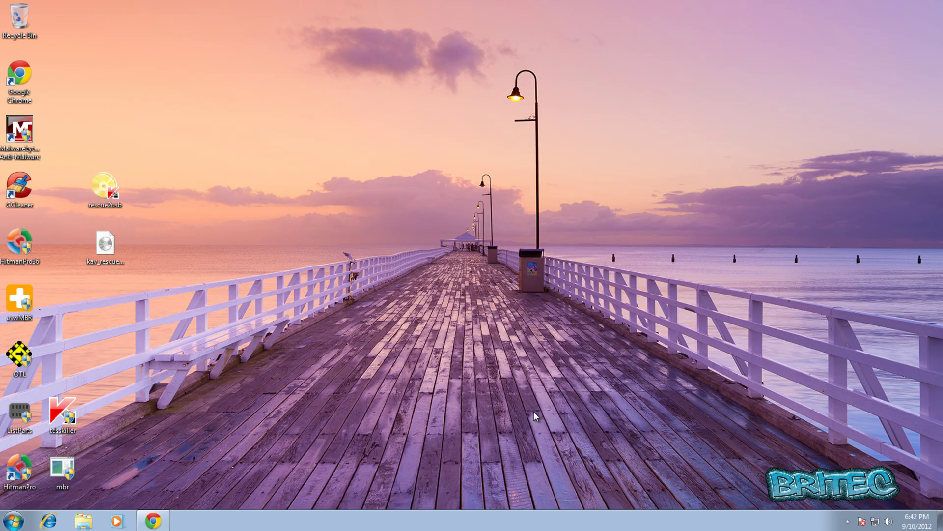
pyautogui.moveTo(109, 246); pyautogui.dragTo(435, 168)
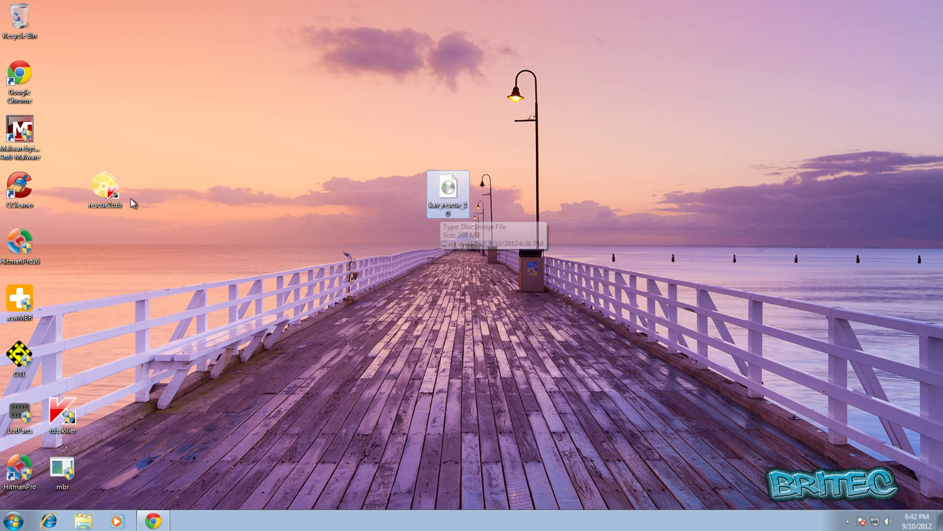
pyautogui.moveTo(105, 190); pyautogui.dragTo(384, 197)
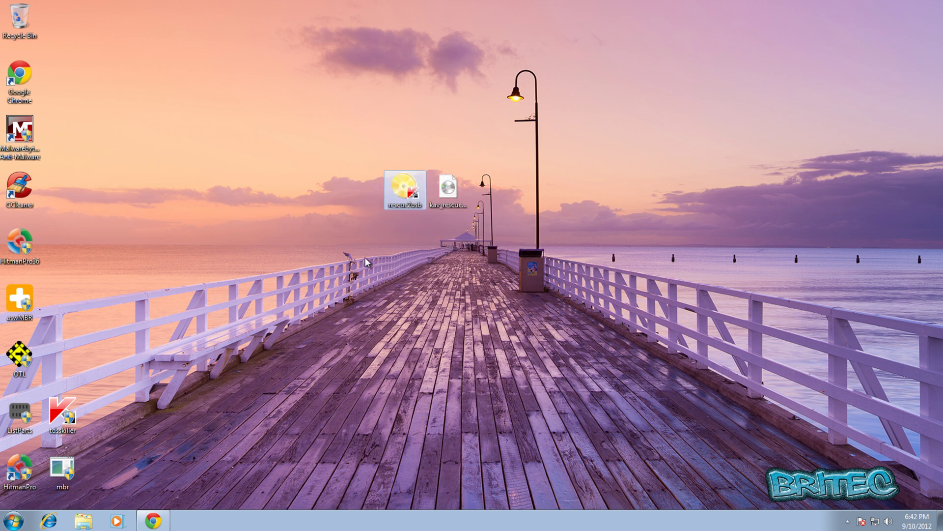
pyautogui.click(393, 254)
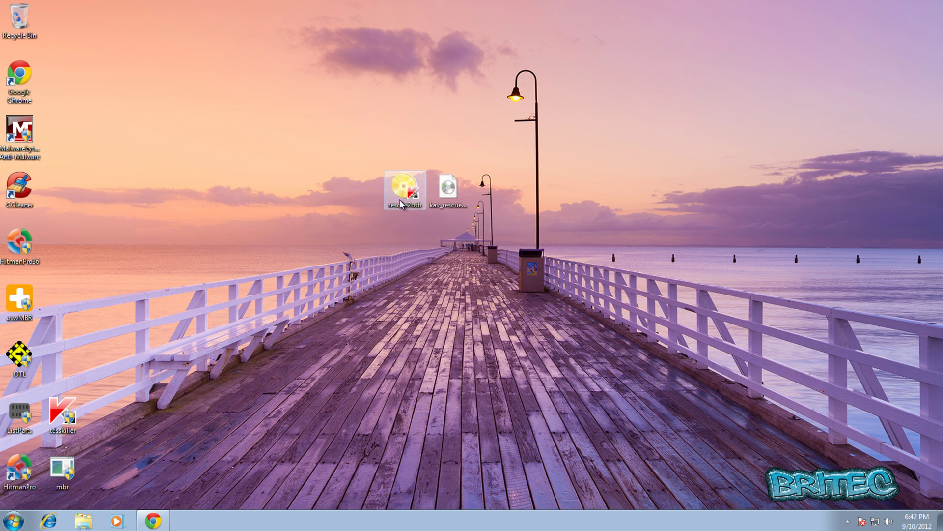
# Run rescue2usb as administrator, approve the UAC prompt, and install it to launch the Disk Maker.
pyautogui.moveTo(400, 200)
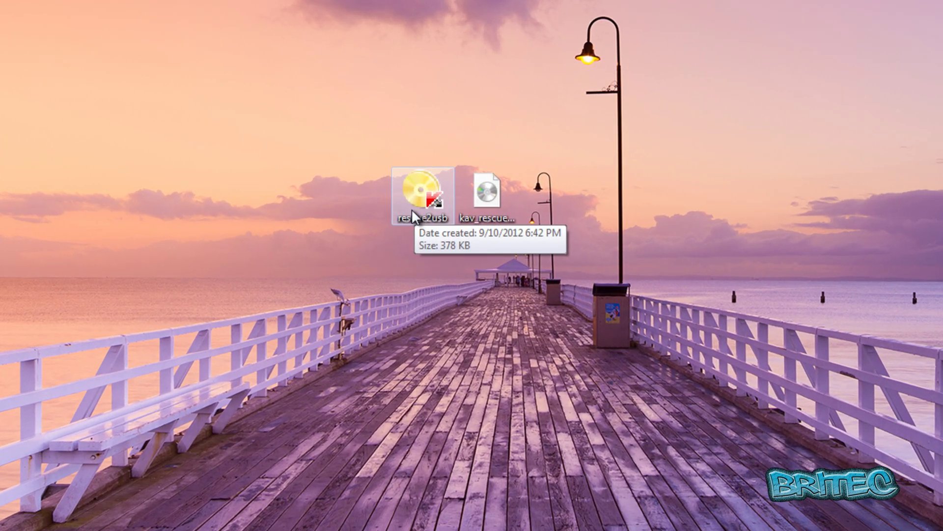
pyautogui.click(422, 190)
pyautogui.rightClick(422, 190)
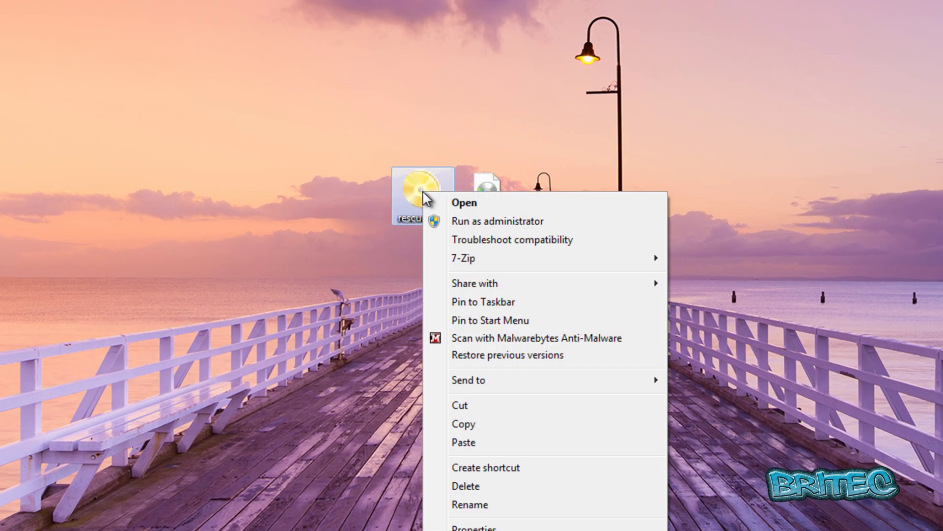
pyautogui.click(478, 225)
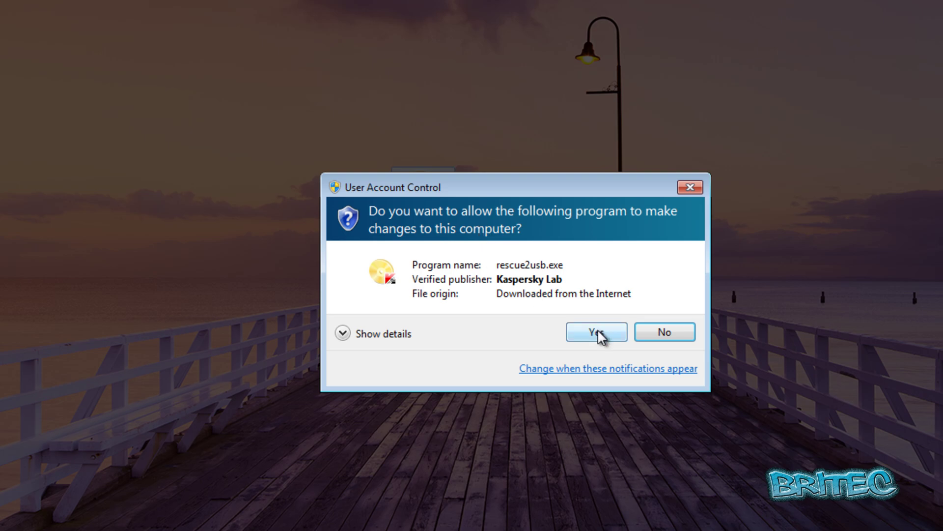
pyautogui.click(598, 330)
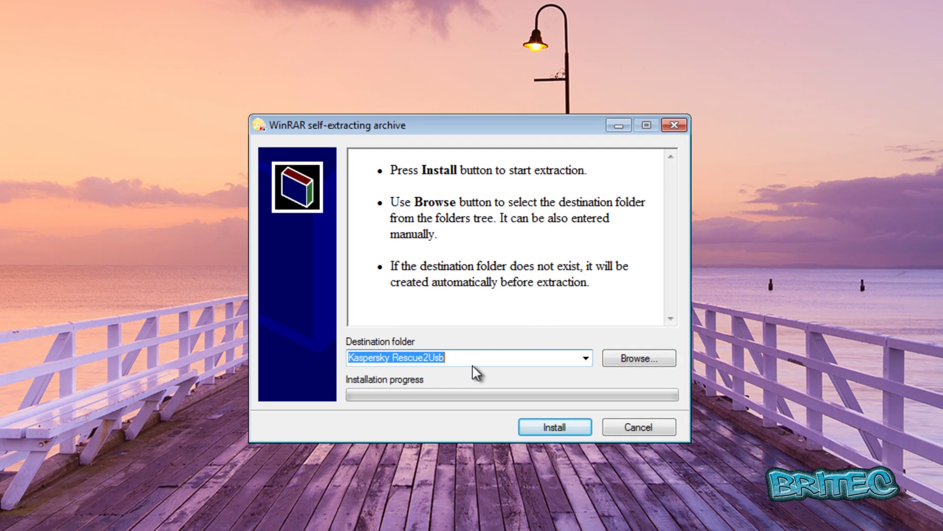
pyautogui.click(552, 425)
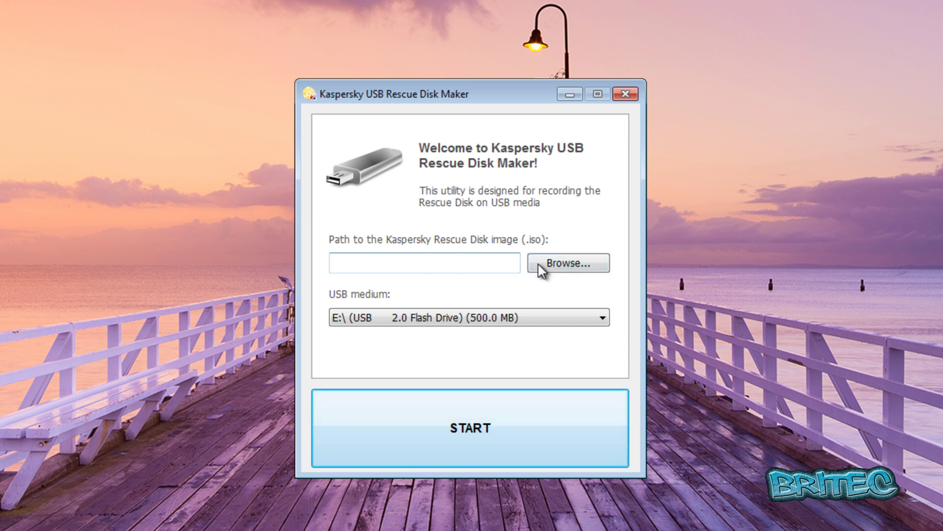
# Load the kav_rescue_10 image from the Desktop as the rescue disk source.
pyautogui.click(561, 262)
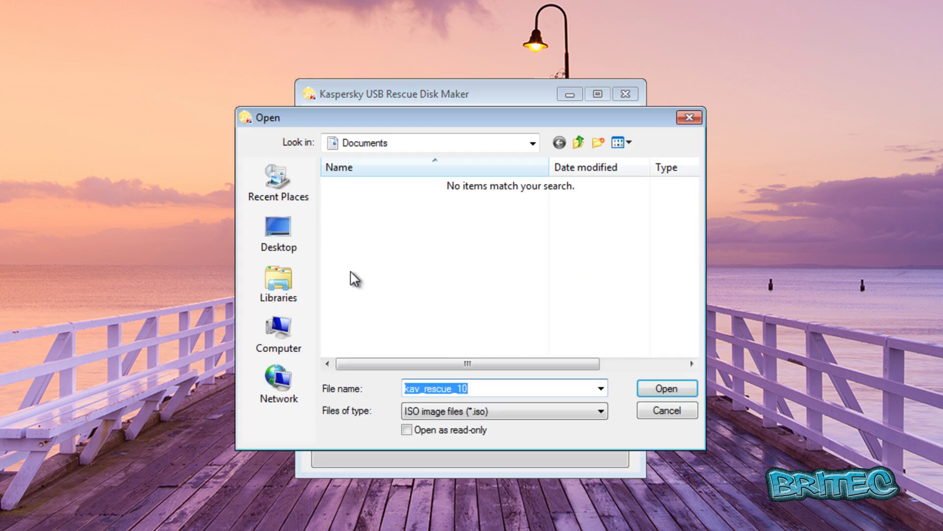
pyautogui.click(289, 231)
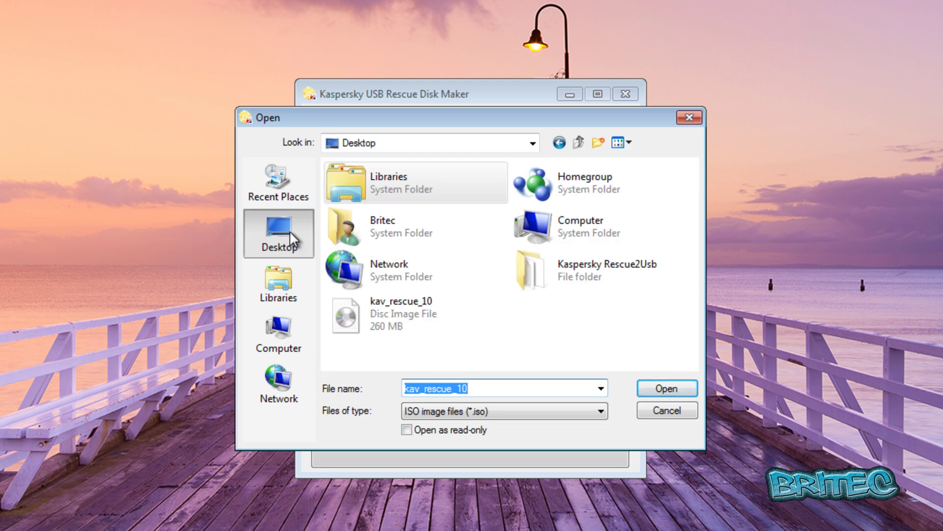
pyautogui.click(405, 312)
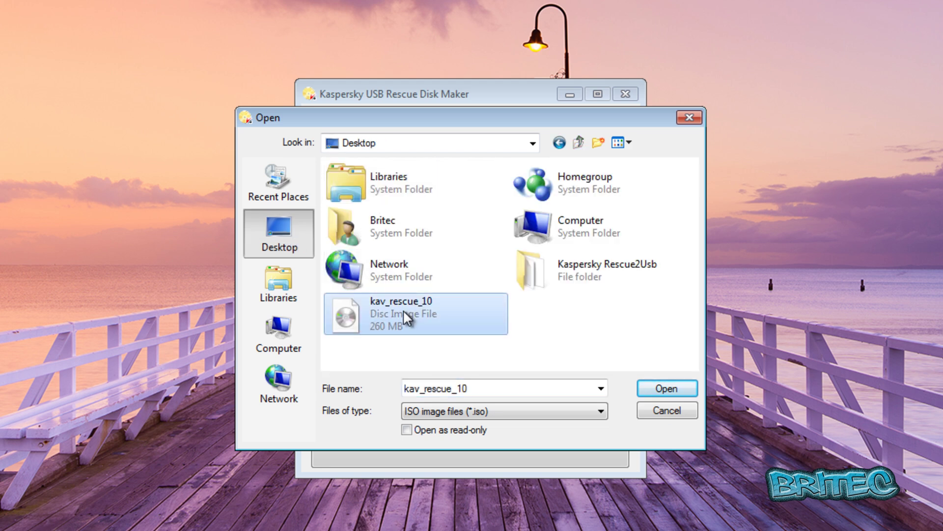
pyautogui.click(666, 388)
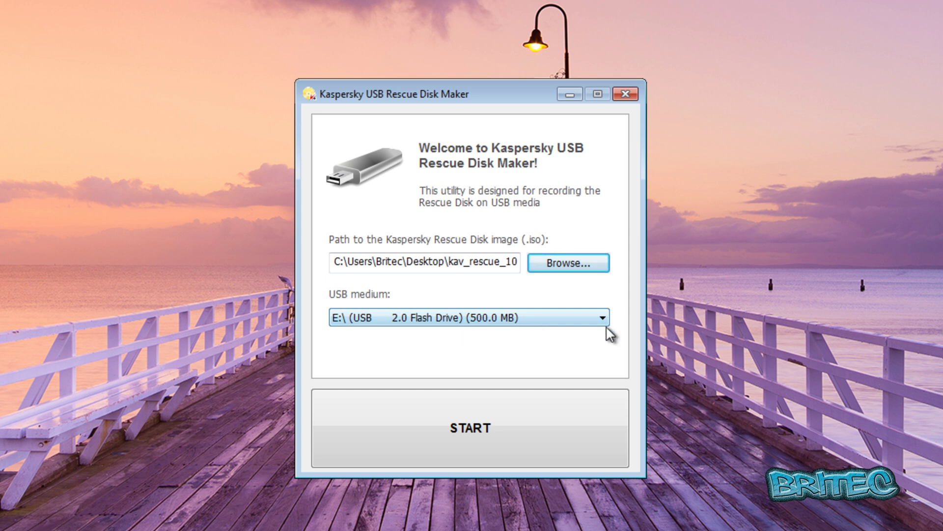
# Verify the E: USB drive is the selected target and check it in Computer.
pyautogui.click(603, 318)
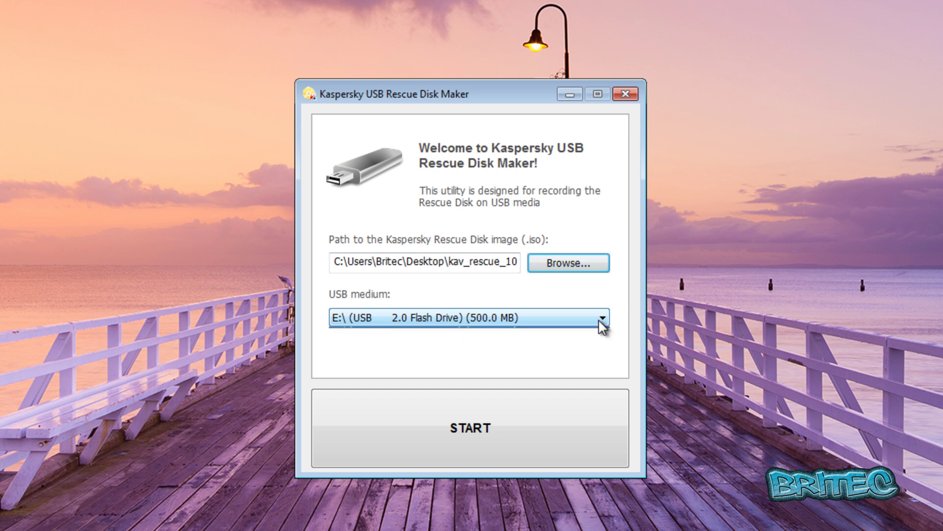
pyautogui.click(603, 318)
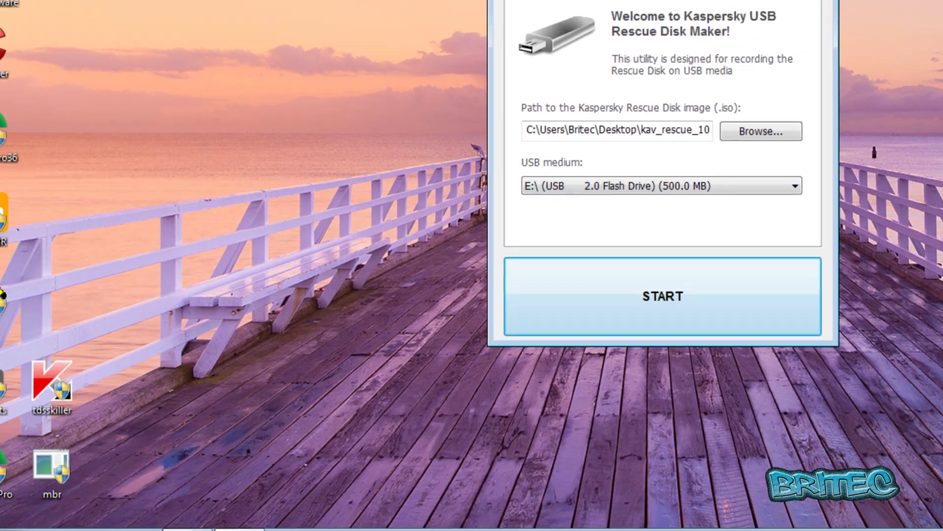
pyautogui.press('super')
pyautogui.click(33, 477)
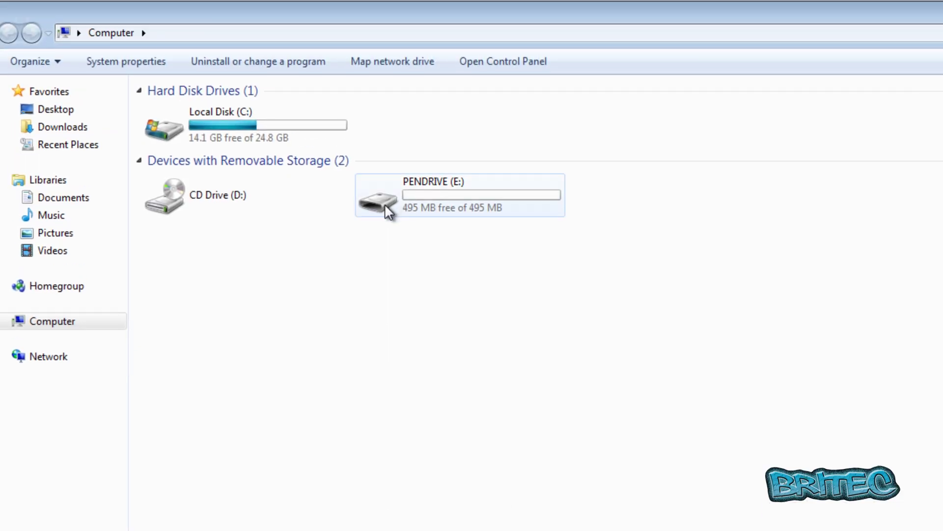
pyautogui.moveTo(415, 136)
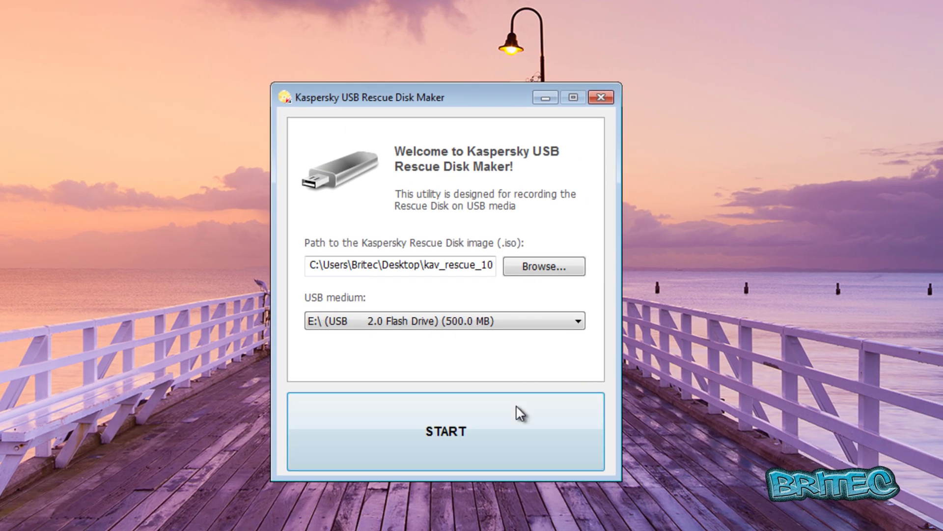
# Write the rescue disk to the E: flash drive and acknowledge the success message.
pyautogui.click(453, 434)
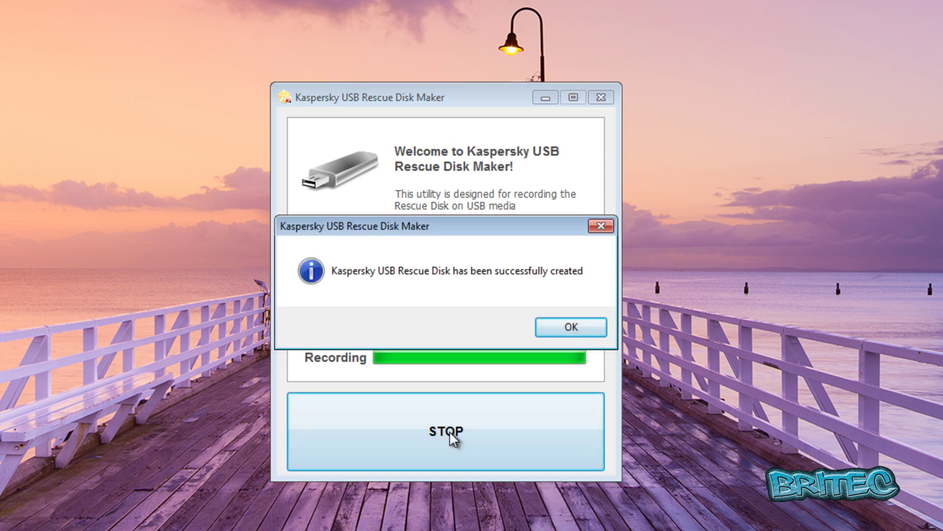
pyautogui.click(574, 329)
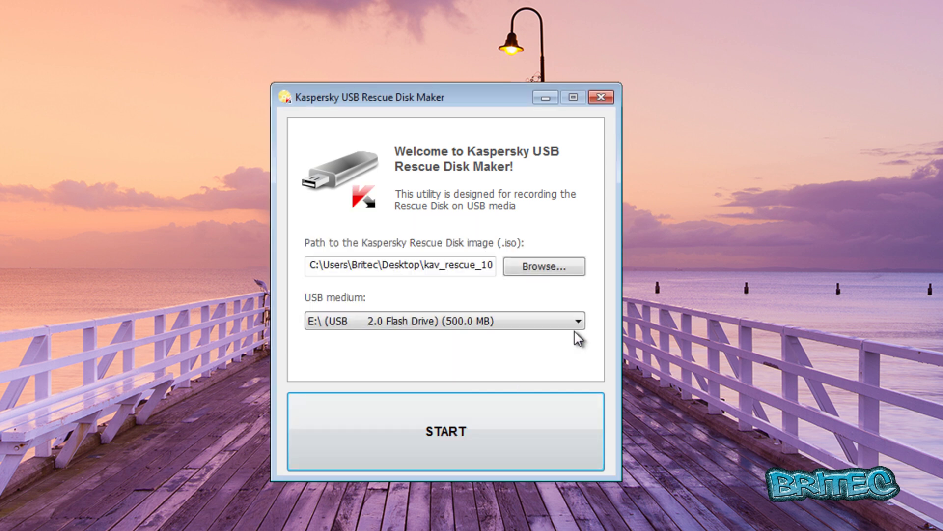
# Close the disk maker and open PENDRIVE (E:) in Computer to view the rescue files.
pyautogui.click(600, 94)
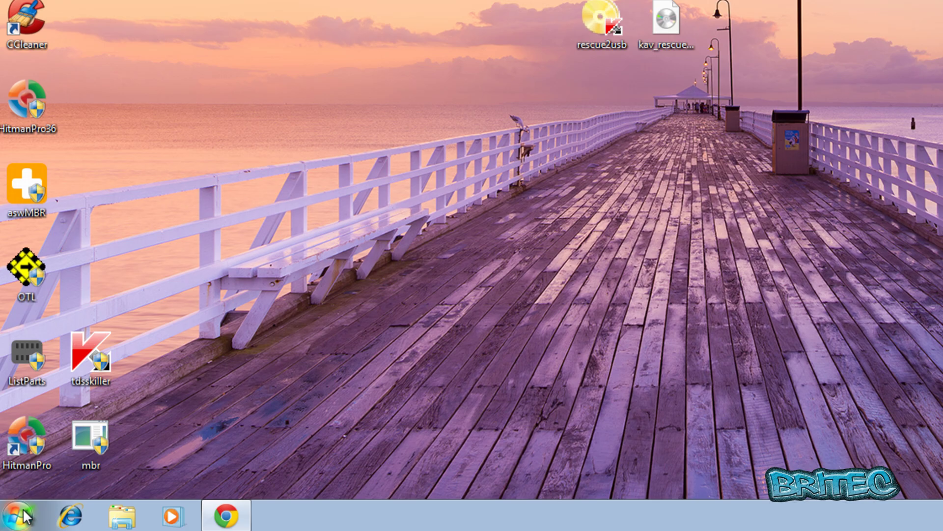
pyautogui.click(17, 516)
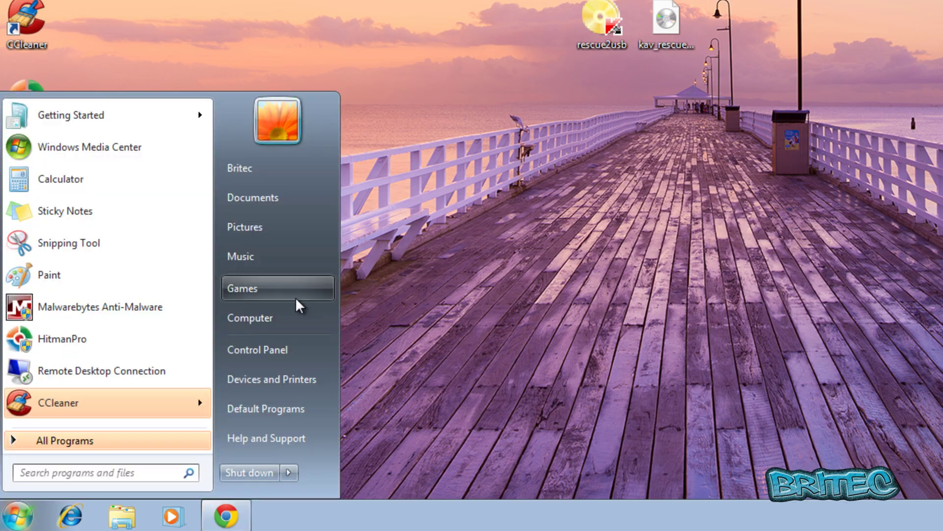
pyautogui.click(275, 317)
pyautogui.click(429, 199)
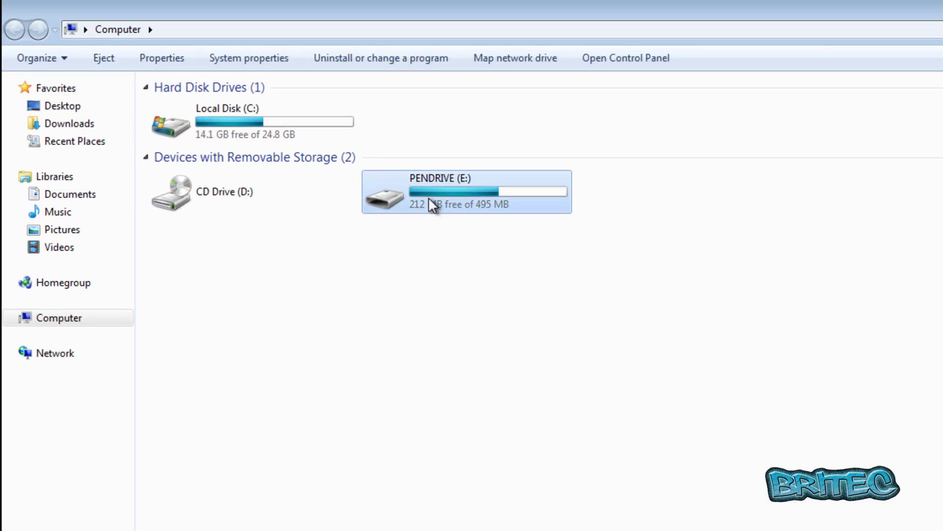
pyautogui.doubleClick(429, 197)
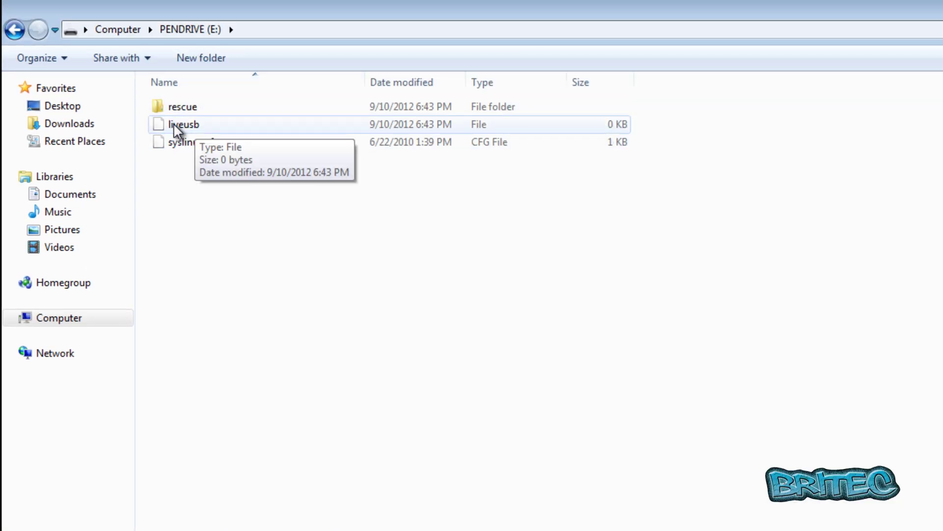